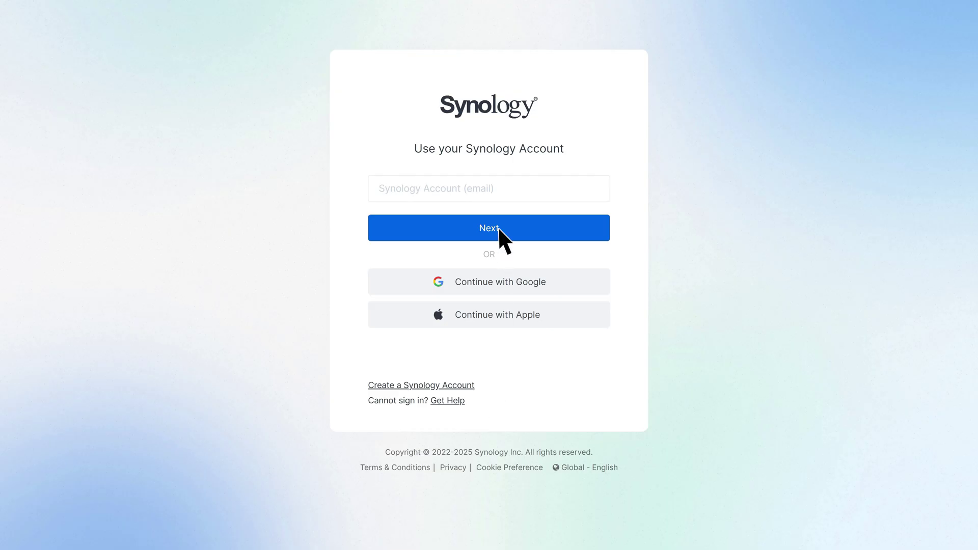
left_click(499, 193)
left_click(505, 234)
type("••••••••••••")
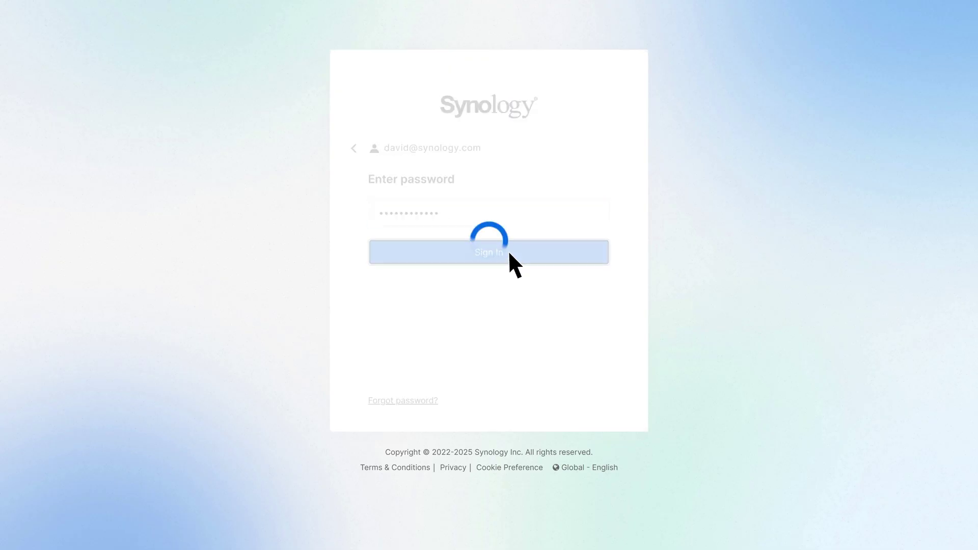
left_click(506, 252)
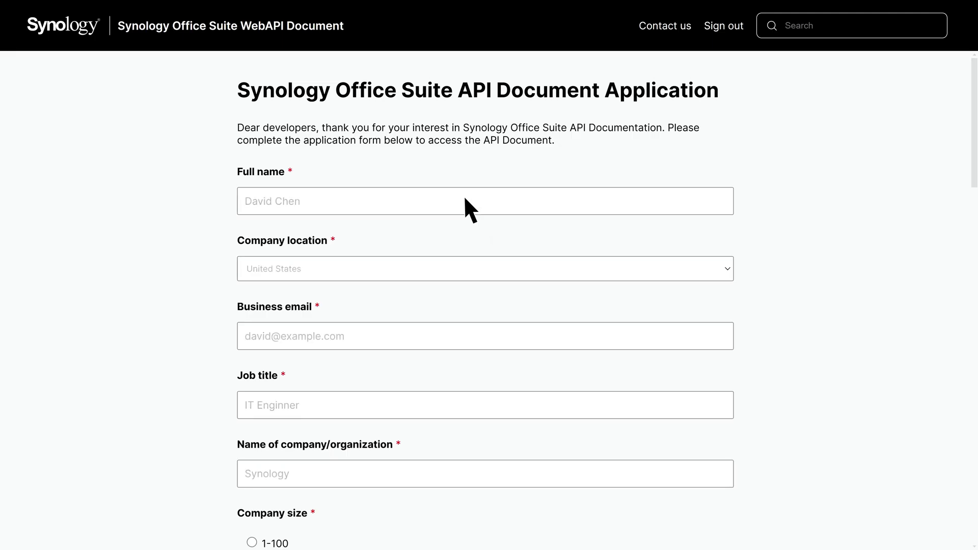
scroll(463, 195, "down", 6)
left_click(511, 497)
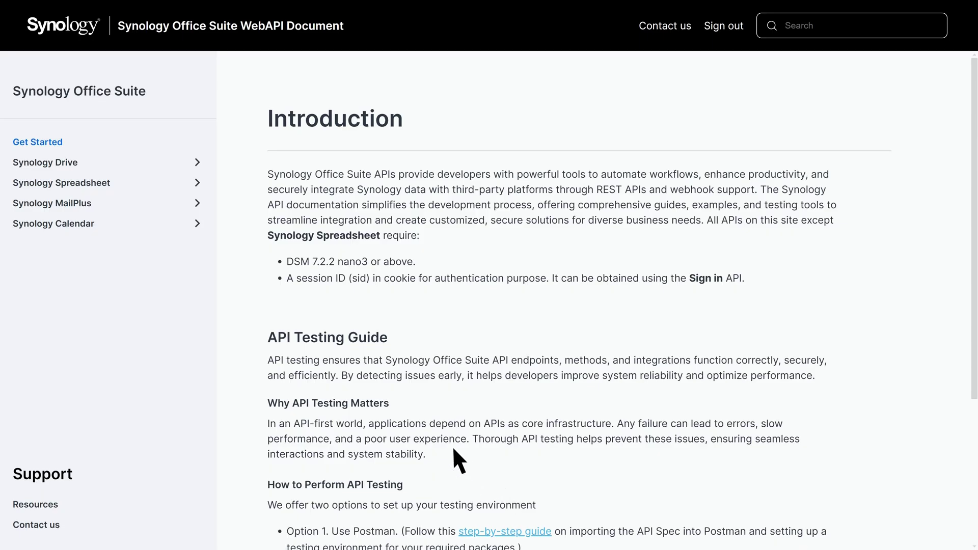
In the Synology Spreadsheet introduction, replace the API server URL with 10.17.36.123:3000
left_click(100, 184)
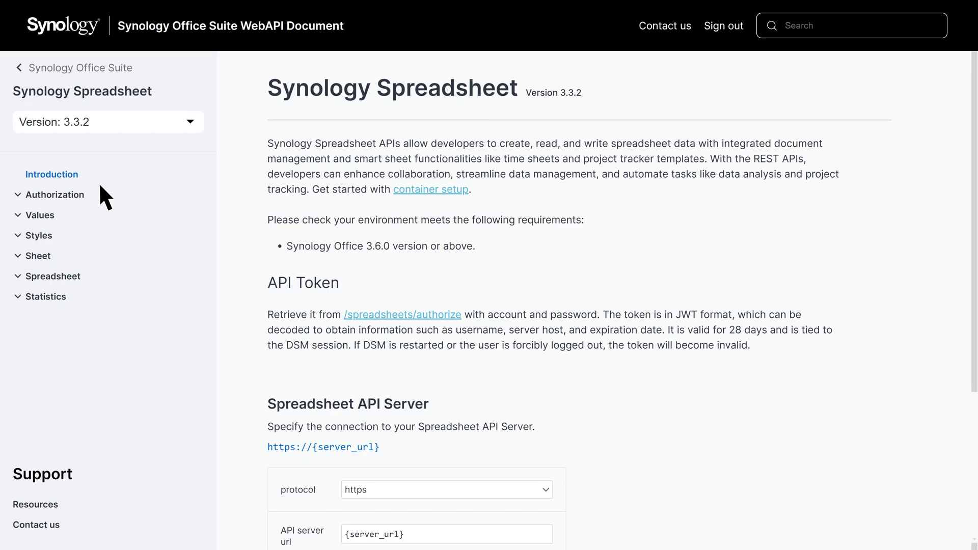
scroll(385, 289, "down", 4)
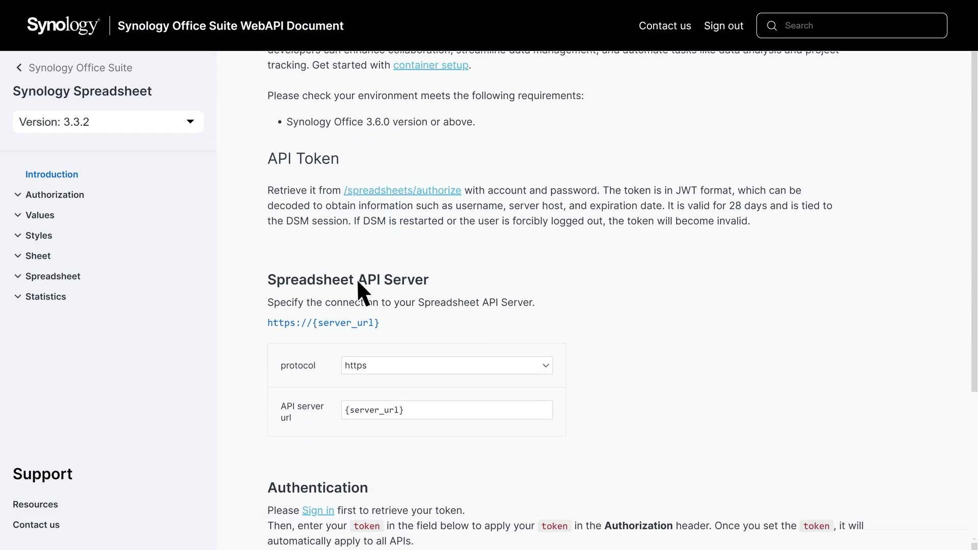
triple_click(476, 326)
type("10.17.36.123:3000")
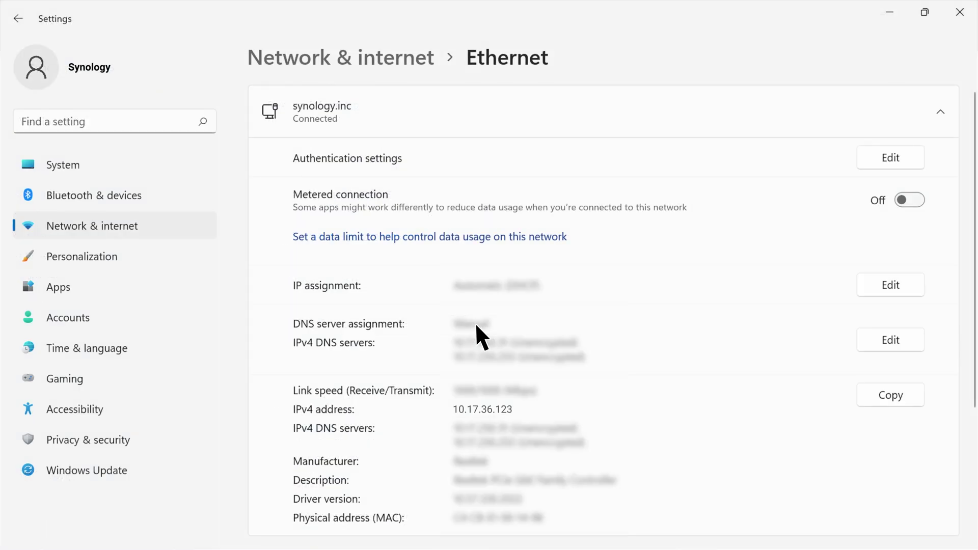
scroll(459, 244, "up", 3)
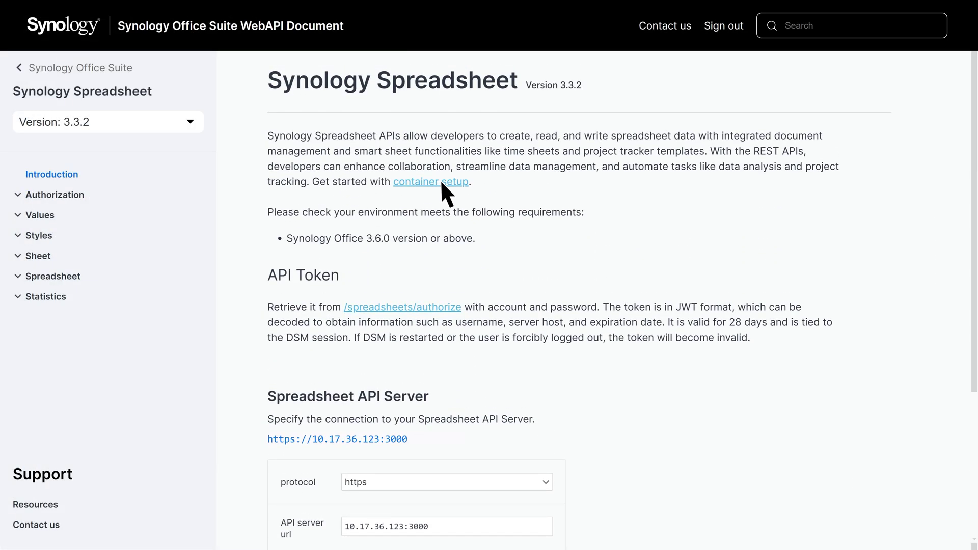
Follow the 'container setup' link to view the spreadsheet-api docker pull and run commands
left_click(441, 183)
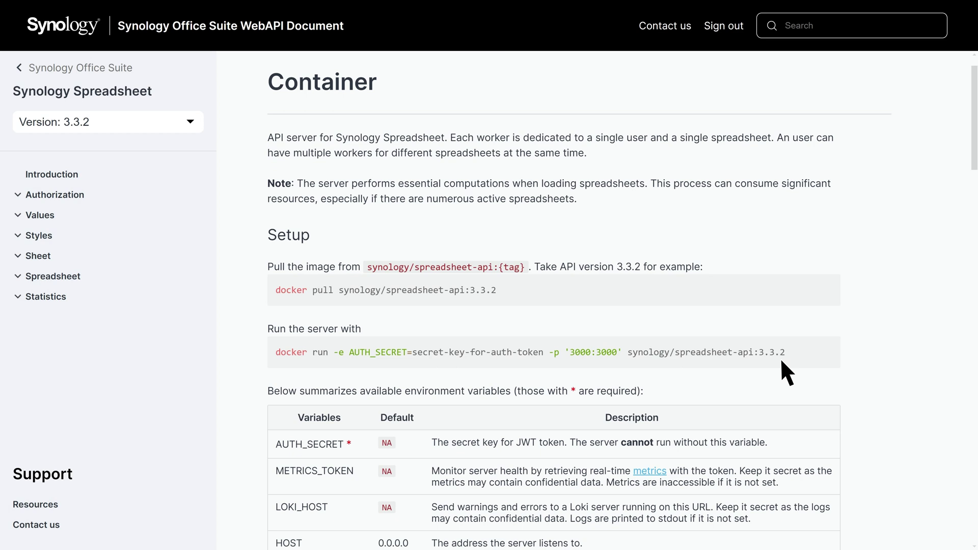
left_click(86, 197)
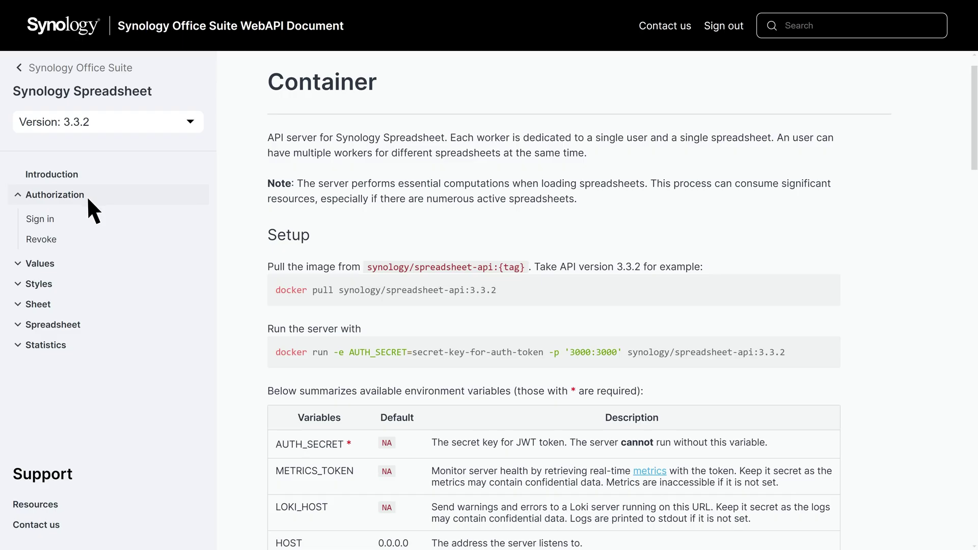
left_click(60, 218)
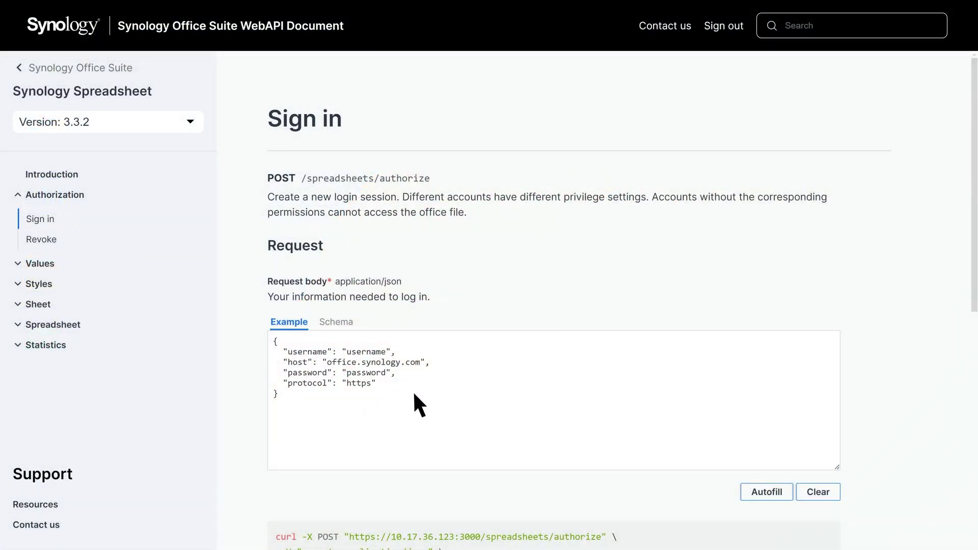
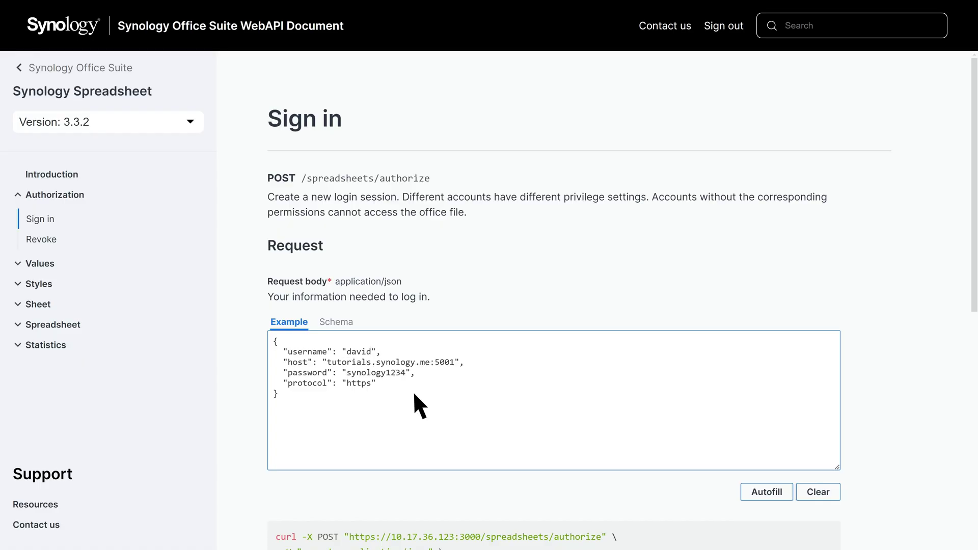
scroll(543, 429, "down", 2)
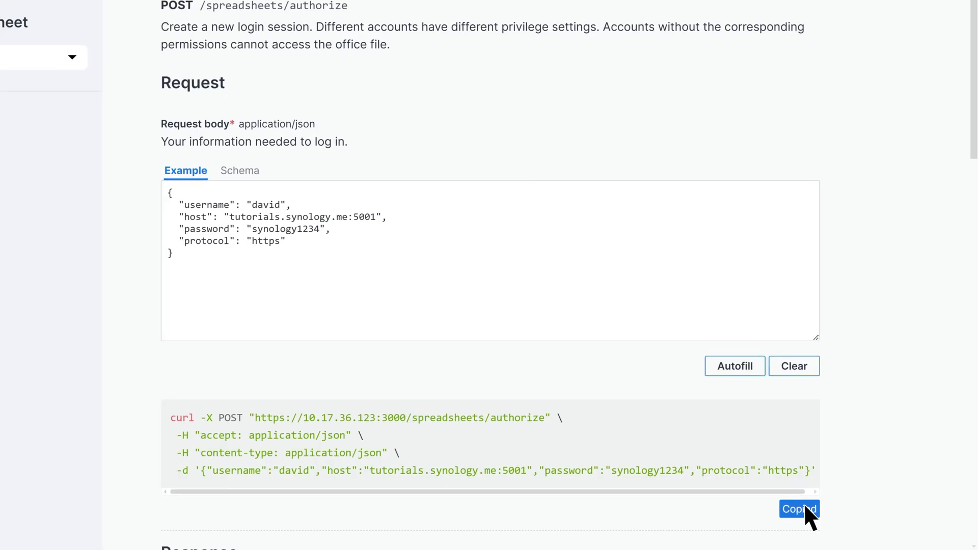
left_click(244, 172)
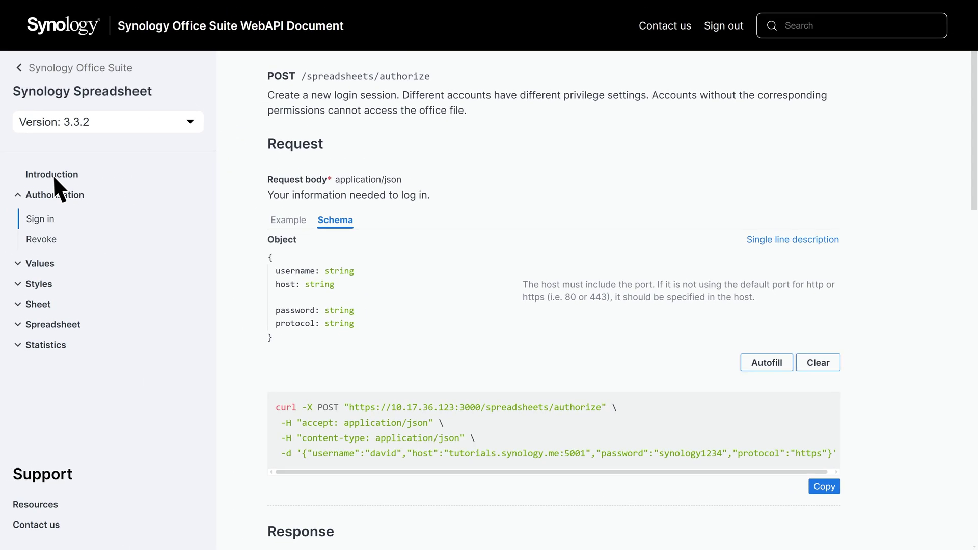
left_click(53, 175)
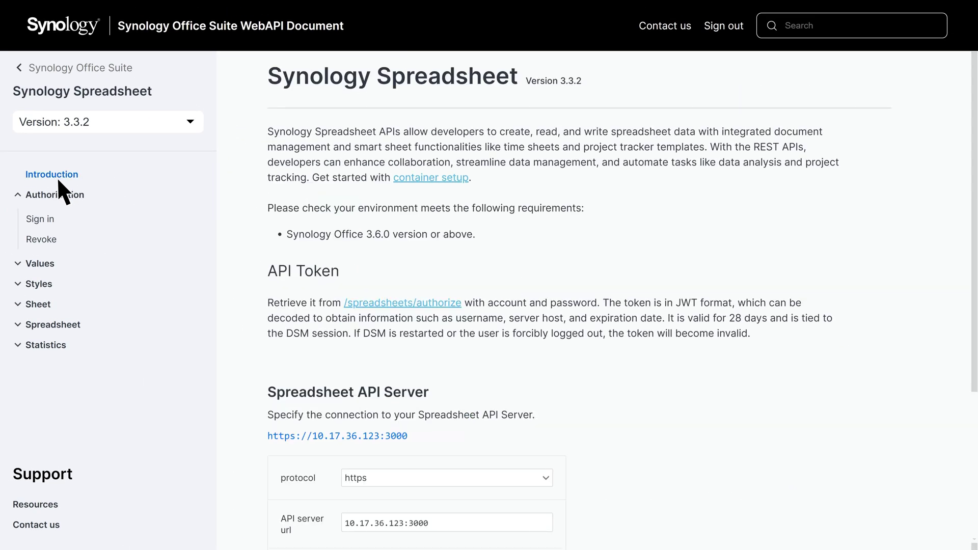
scroll(205, 267, "down", 3)
scroll(305, 326, "down", 3)
left_click(402, 386)
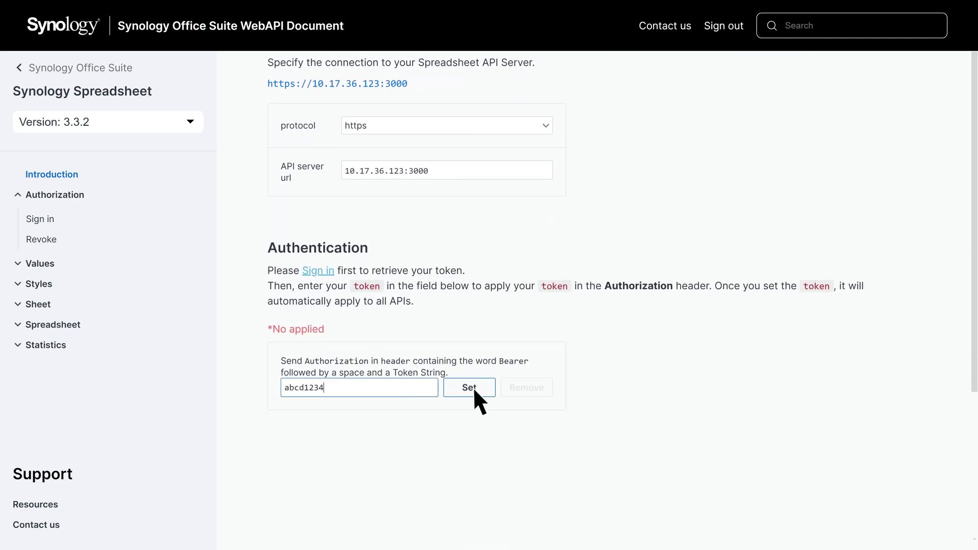
left_click(474, 388)
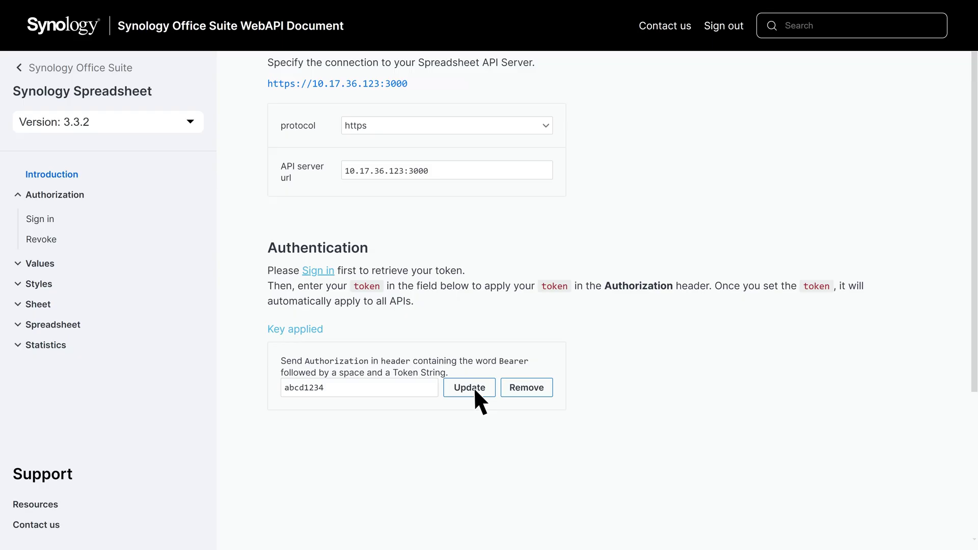
left_click(110, 197)
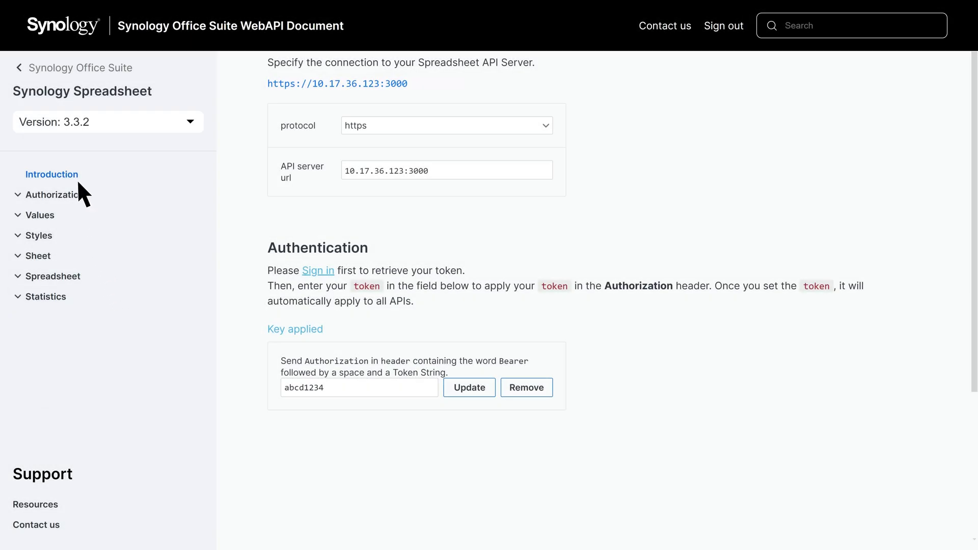
Return to the Office Suite introduction, then browse Resources to the Postman guide and ChatGPT section
left_click(46, 64)
scroll(352, 247, "down", 3)
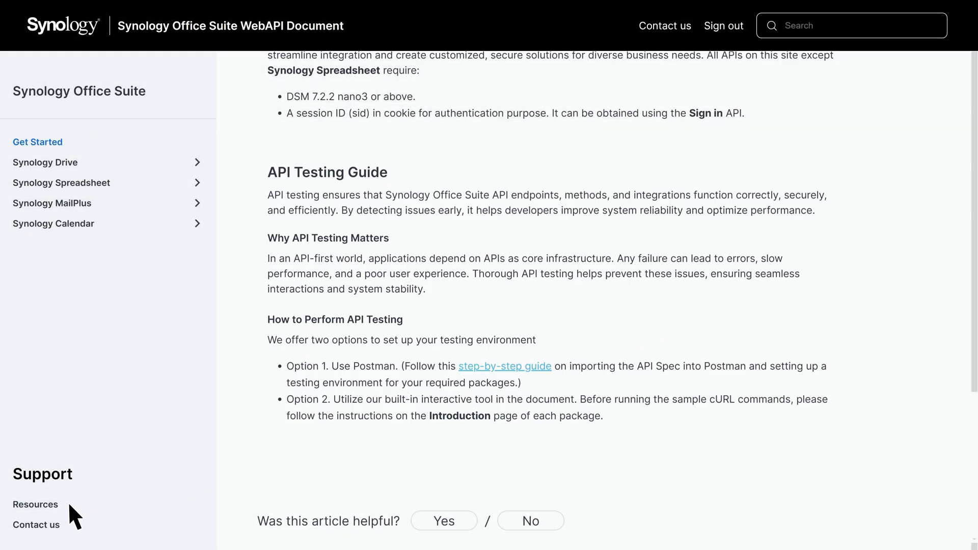
left_click(66, 504)
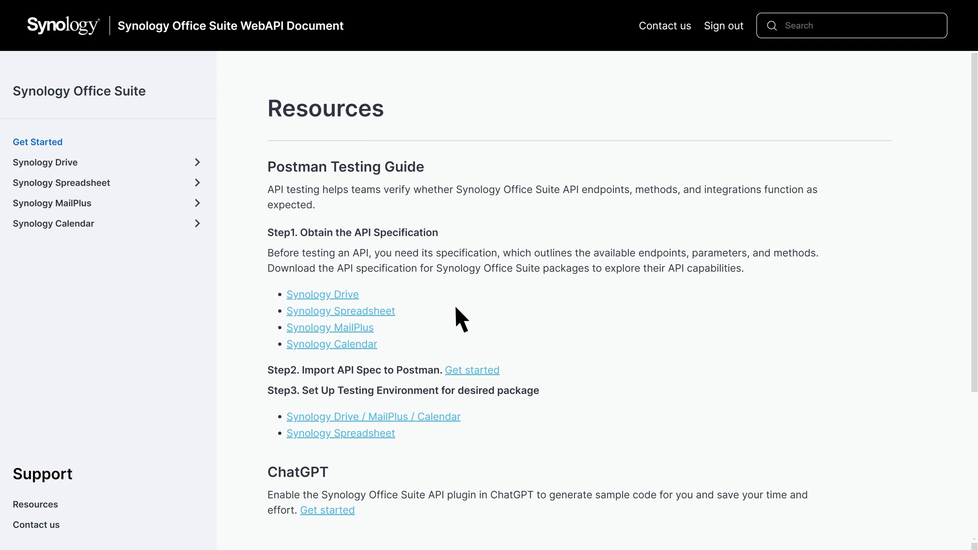
scroll(434, 321, "down", 3)
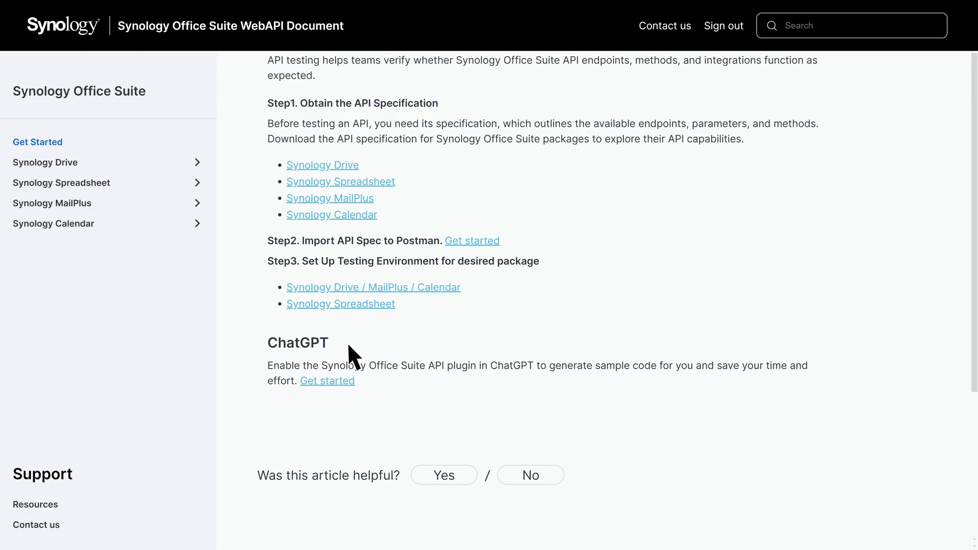
Ask the Synology Office Suite API GPT how to upload SurveyCake responses to Synology Spreadsheet
left_click(340, 382)
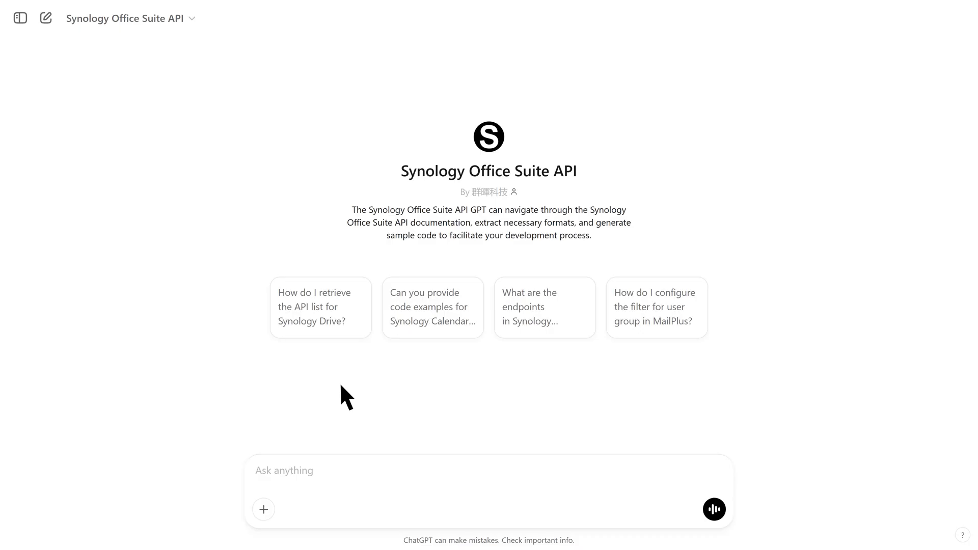
type("How to collect survey responses from SurveyCake and upload it to Synology Spreadsheet?")
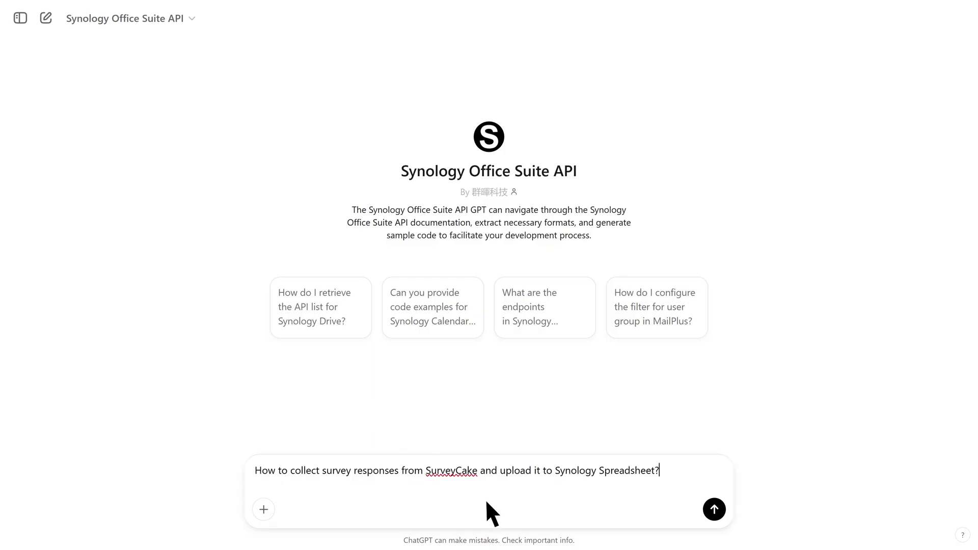
left_click(716, 511)
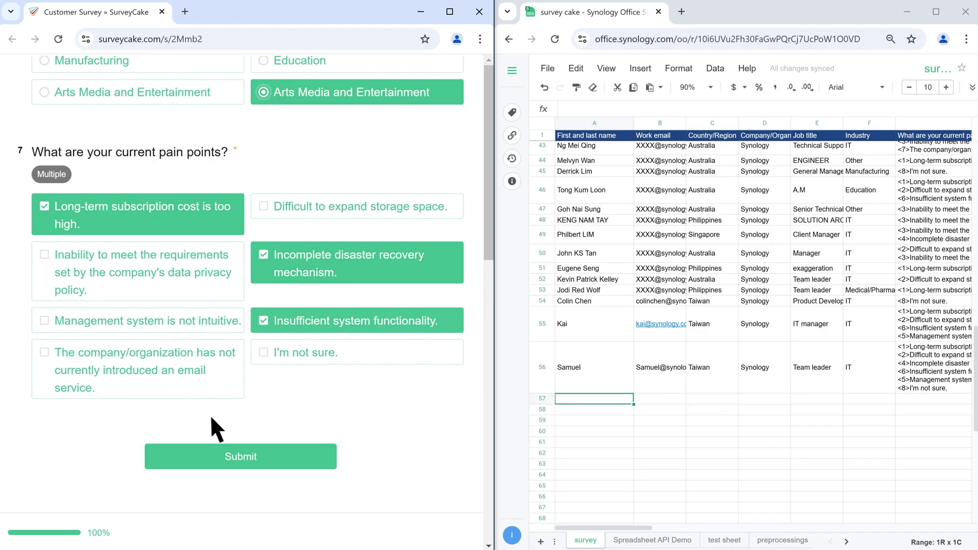
Submit the SurveyCake survey and check the new response as row 57 in the spreadsheet
left_click(228, 462)
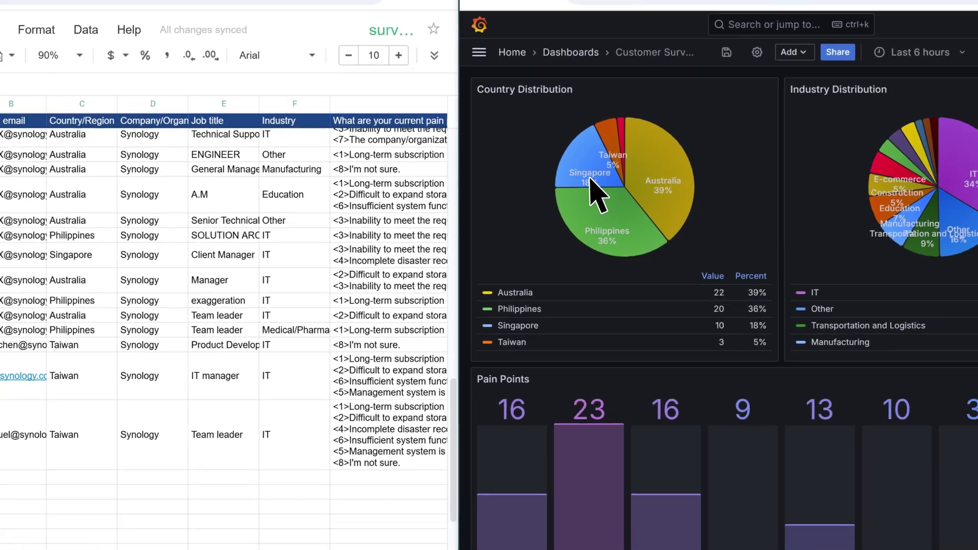
key("ctrl+v")
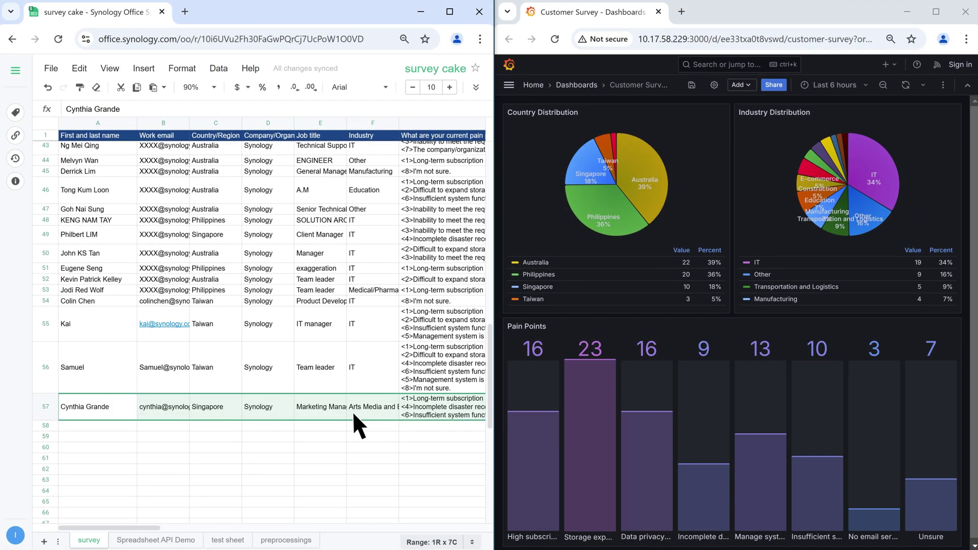